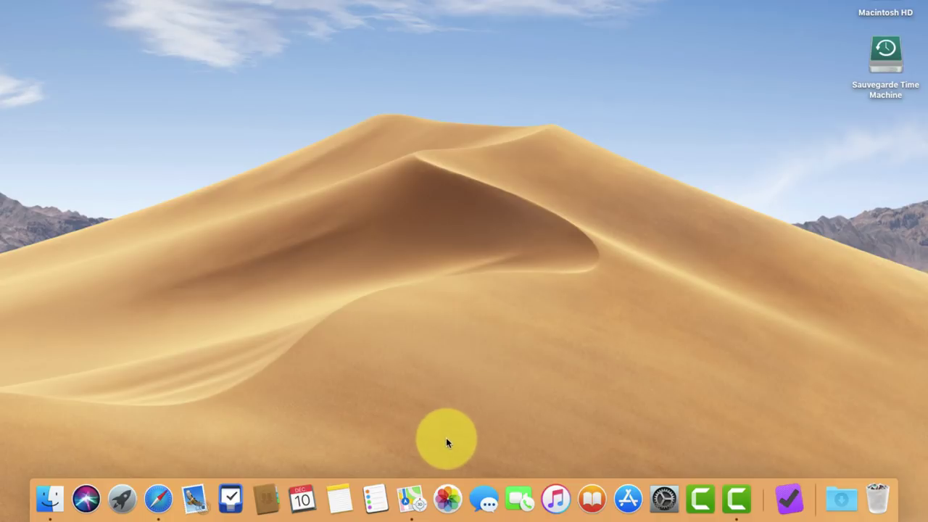
Step: Open the Photos application
{"action": "left_click", "coordinate": [455, 504]}
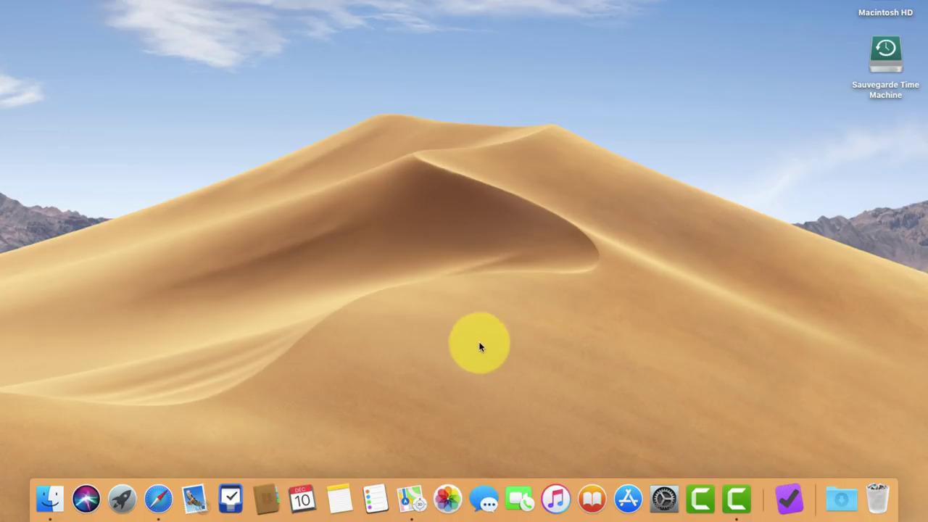
{"action": "left_click", "coordinate": [447, 499]}
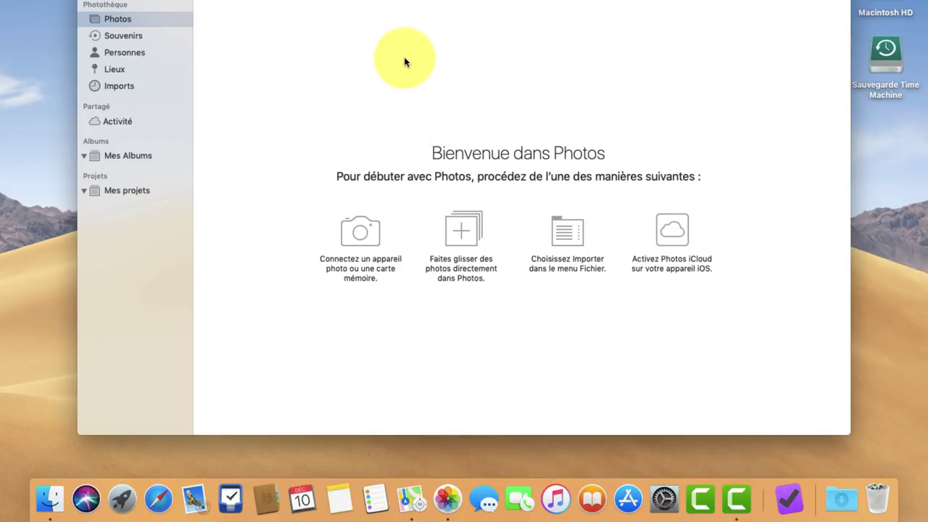
Step: Switch to Finder, open the LECTEUR USB drive and move its window down to uncover the Photos library area
{"action": "left_click", "coordinate": [48, 498]}
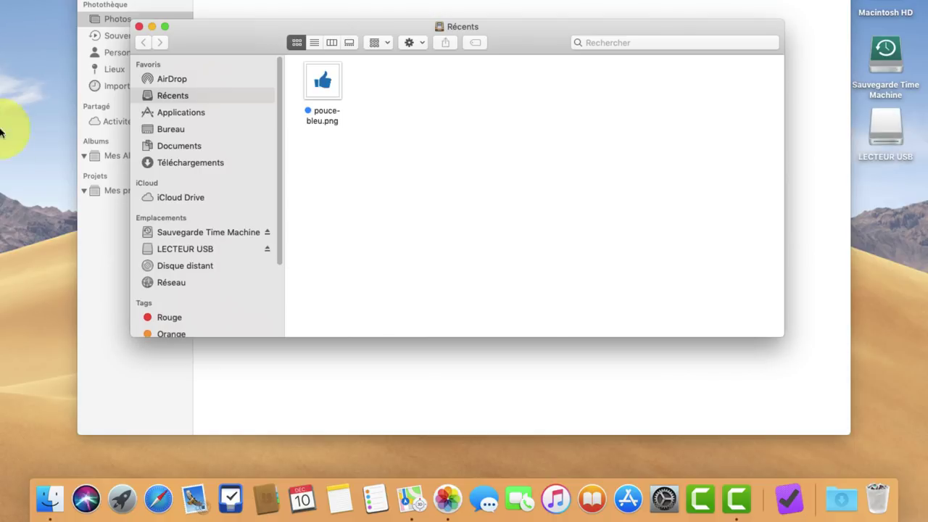
{"action": "left_click", "coordinate": [188, 250]}
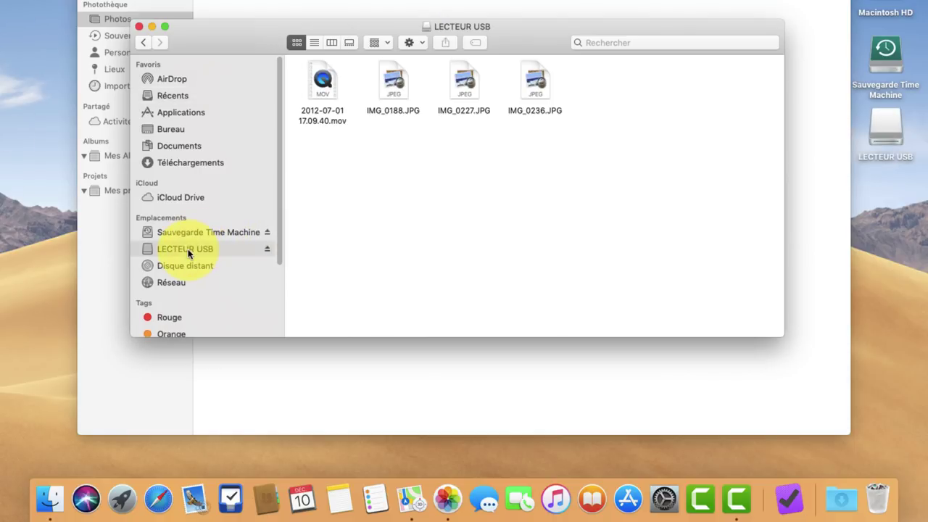
{"action": "left_click", "coordinate": [538, 84]}
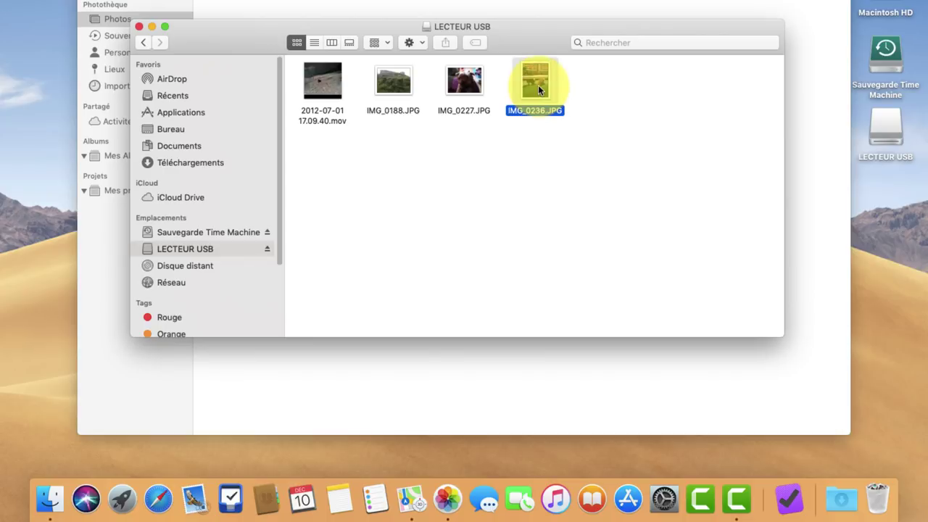
{"action": "left_click", "coordinate": [475, 87]}
{"action": "left_click", "coordinate": [393, 82]}
{"action": "left_click", "coordinate": [339, 84]}
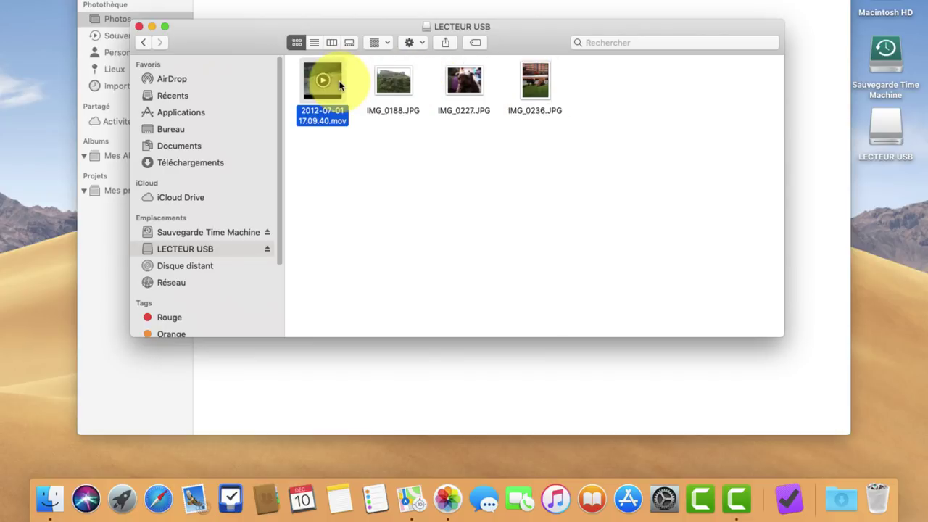
{"action": "left_click_drag", "start_coordinate": [528, 26], "coordinate": [552, 182]}
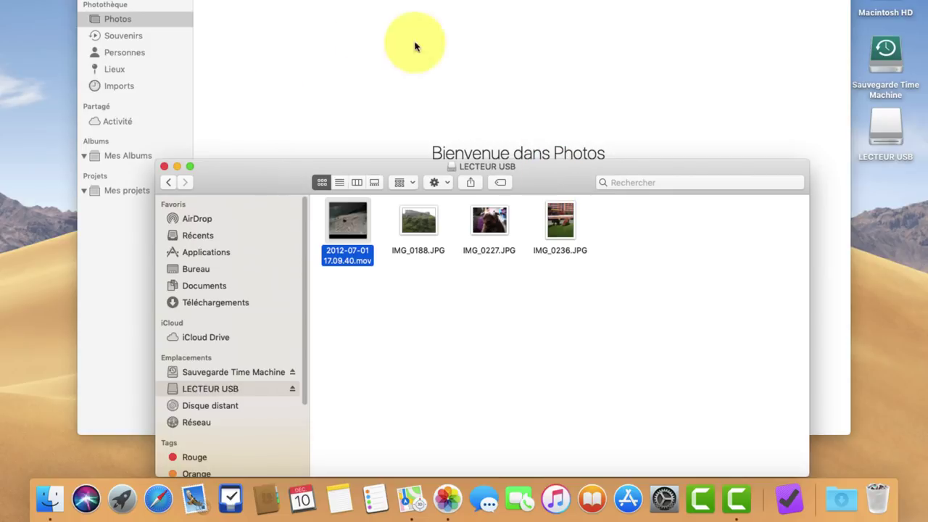
{"action": "mouse_move", "coordinate": [353, 227]}
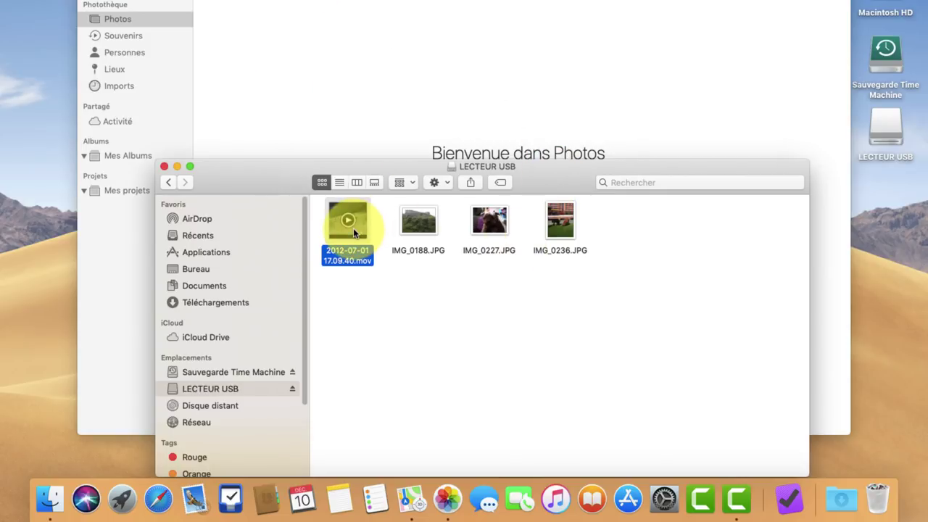
{"action": "left_click", "coordinate": [567, 229], "text": "super"}
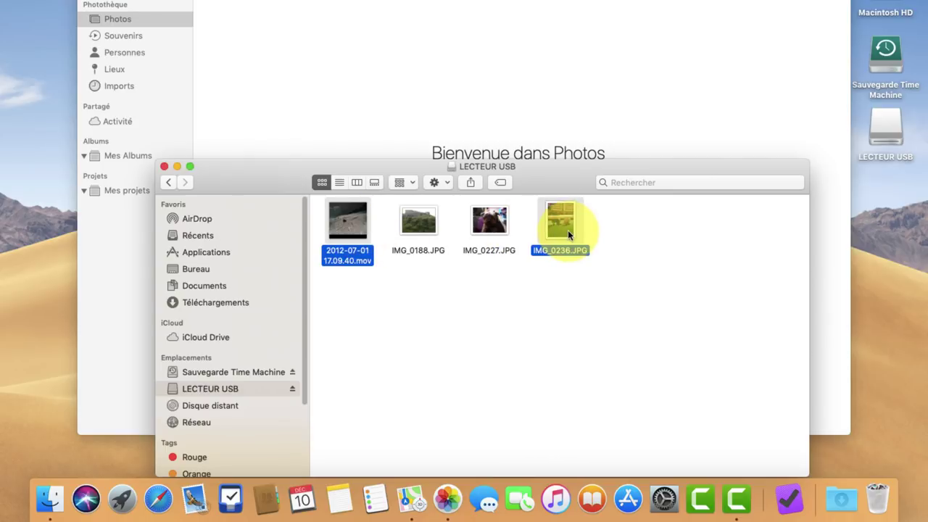
{"action": "left_click", "coordinate": [497, 233], "text": "super"}
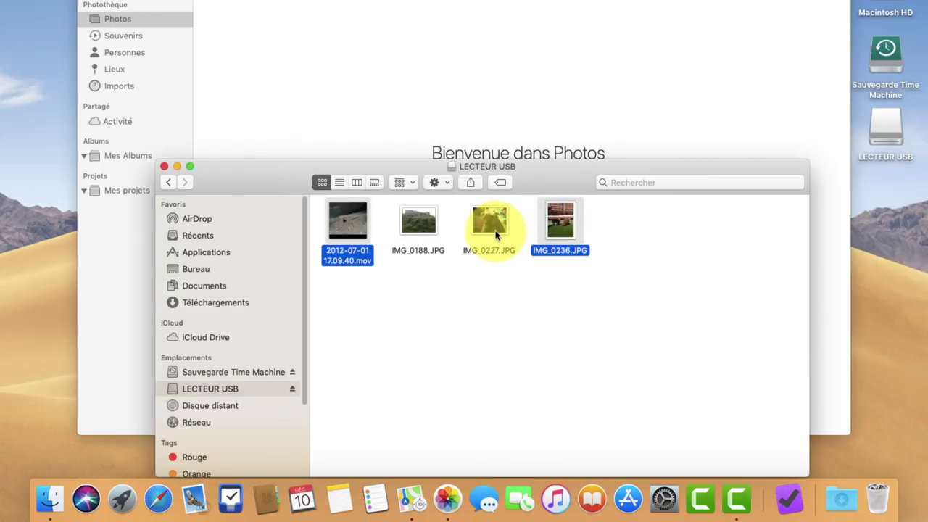
{"action": "left_click", "coordinate": [438, 229], "text": "super"}
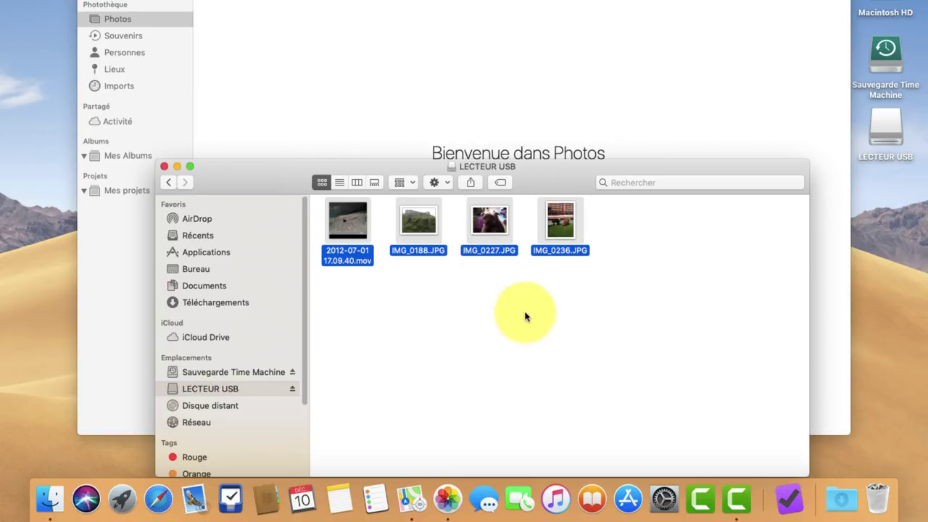
{"action": "left_click", "coordinate": [430, 292]}
Step: Import 2012-07-01 17.09.40.mov, IMG_0188.JPG, IMG_0227.JPG and IMG_0236.JPG from the USB drive into the Photos library
{"action": "mouse_move", "coordinate": [355, 226]}
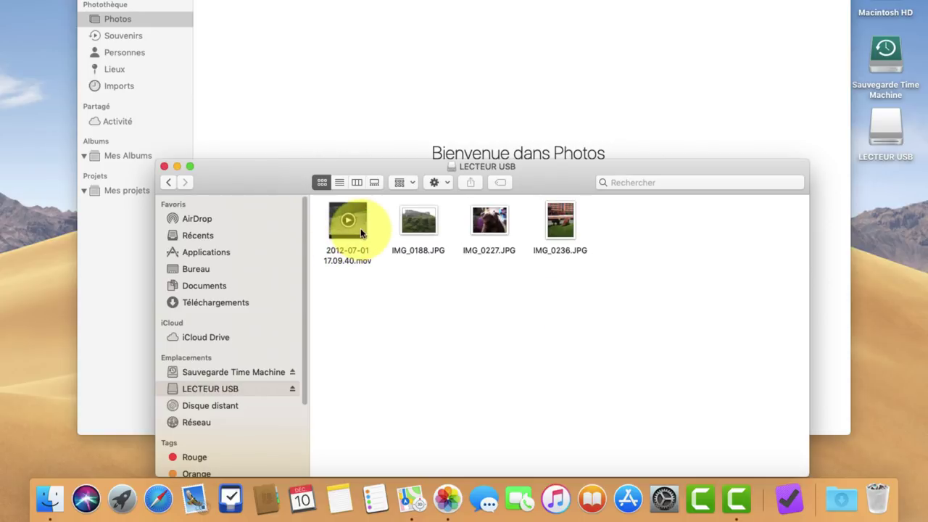
{"action": "left_click", "coordinate": [361, 232]}
{"action": "left_click", "coordinate": [407, 220], "text": "super"}
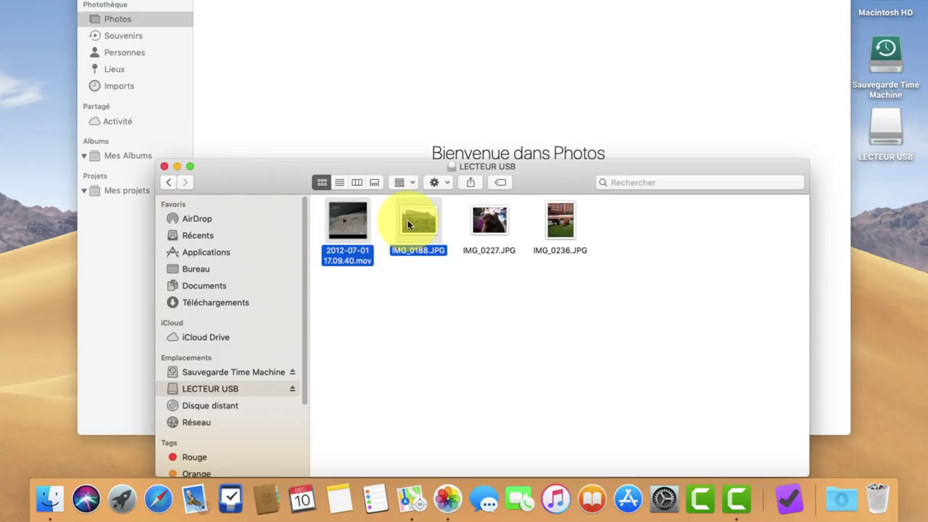
{"action": "left_click", "coordinate": [485, 229], "text": "super"}
{"action": "left_click", "coordinate": [554, 223], "text": "super"}
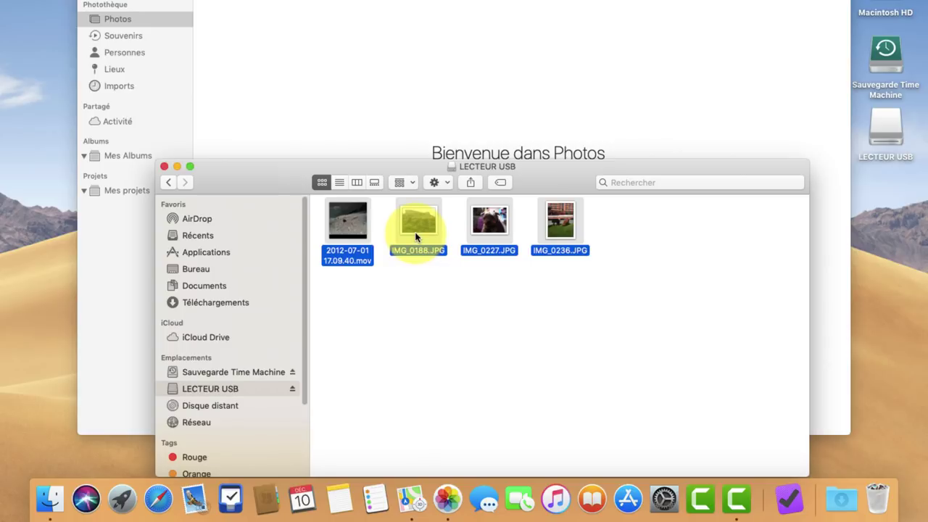
{"action": "left_click_drag", "start_coordinate": [415, 236], "coordinate": [400, 56]}
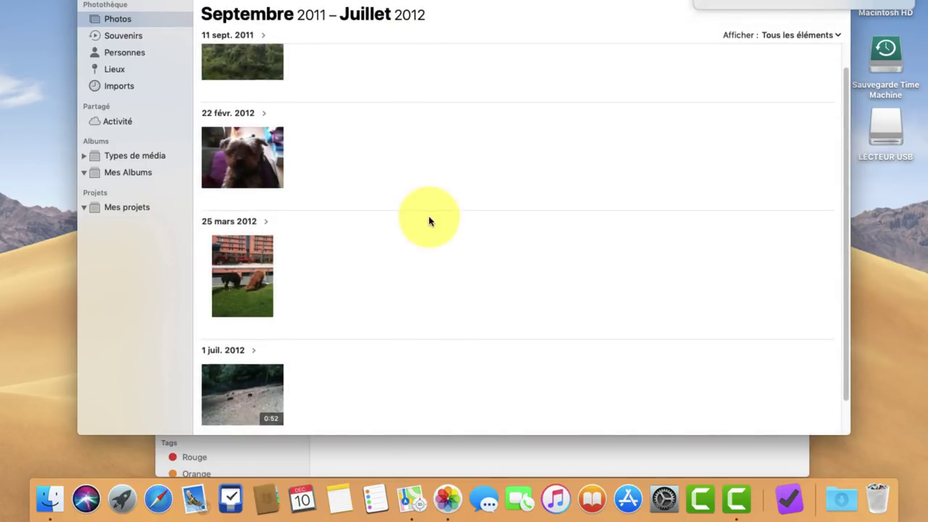
Step: Review the dates and places of the imported items in the Moments view and check the transfer status below them
{"action": "scroll", "coordinate": [428, 218], "scroll_direction": "up", "scroll_amount": 2}
{"action": "left_click", "coordinate": [263, 35]}
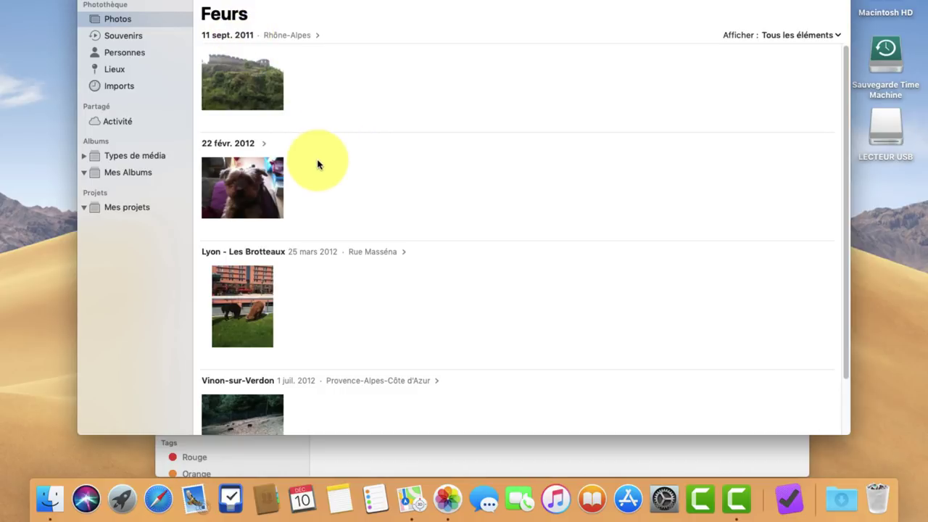
{"action": "scroll", "coordinate": [318, 166], "scroll_direction": "down", "scroll_amount": 3}
{"action": "scroll", "coordinate": [317, 166], "scroll_direction": "up", "scroll_amount": 3}
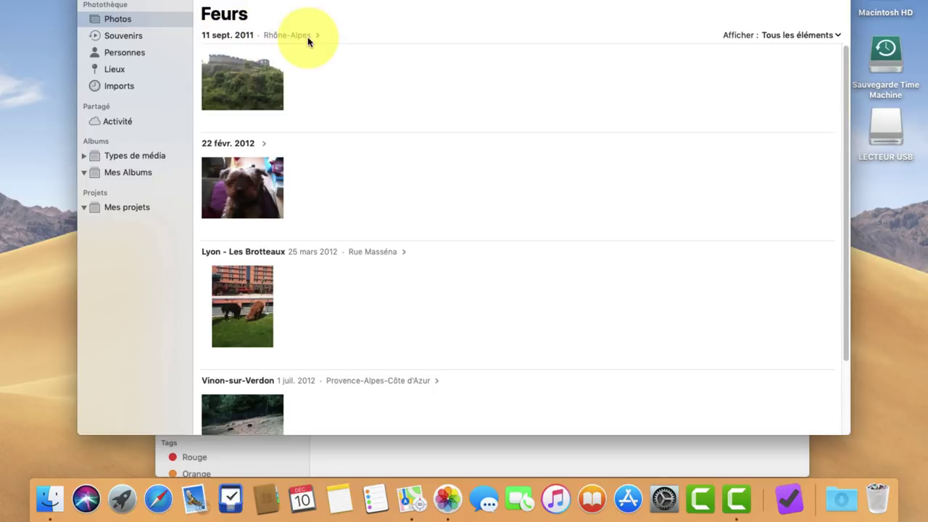
{"action": "scroll", "coordinate": [528, 268], "scroll_direction": "down", "scroll_amount": 3}
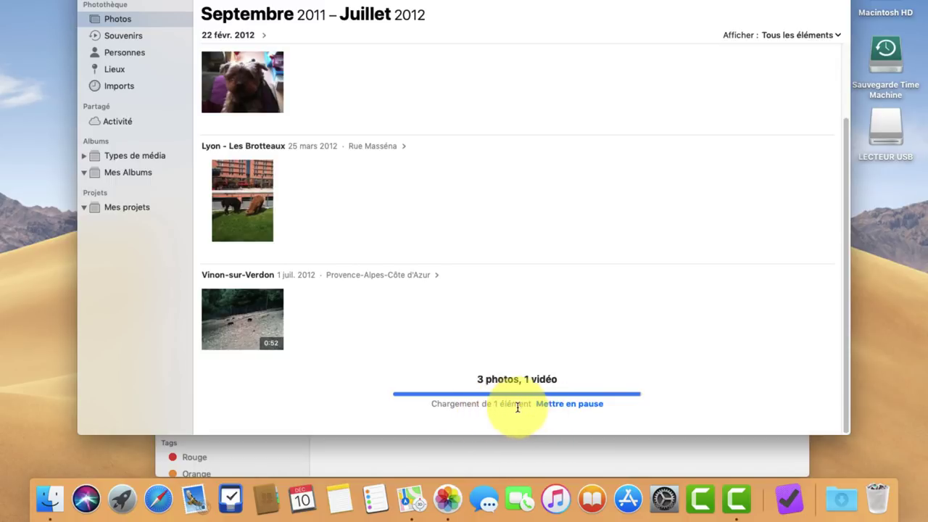
{"action": "scroll", "coordinate": [517, 402], "scroll_direction": "up", "scroll_amount": 1}
{"action": "scroll", "coordinate": [566, 347], "scroll_direction": "up", "scroll_amount": 3}
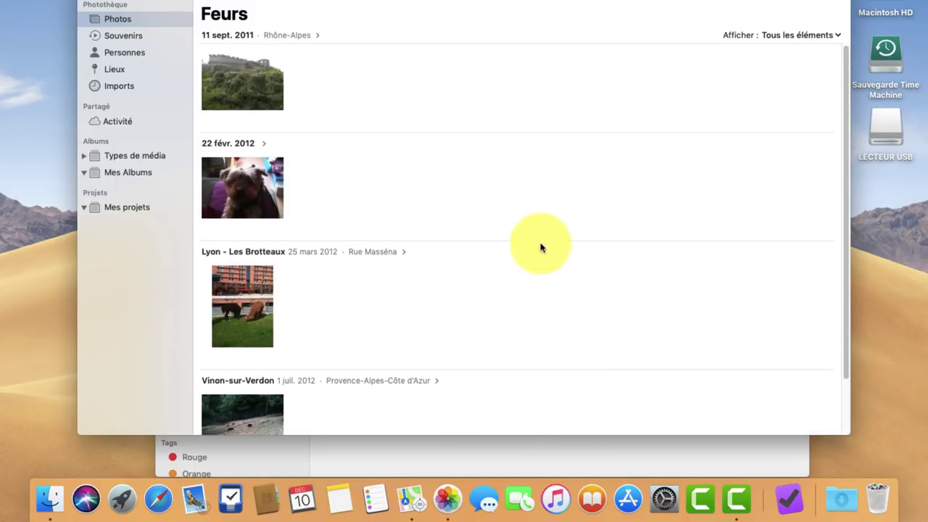
{"action": "scroll", "coordinate": [477, 265], "scroll_direction": "down", "scroll_amount": 3}
{"action": "scroll", "coordinate": [476, 265], "scroll_direction": "up", "scroll_amount": 2}
{"action": "scroll", "coordinate": [479, 287], "scroll_direction": "down", "scroll_amount": 2}
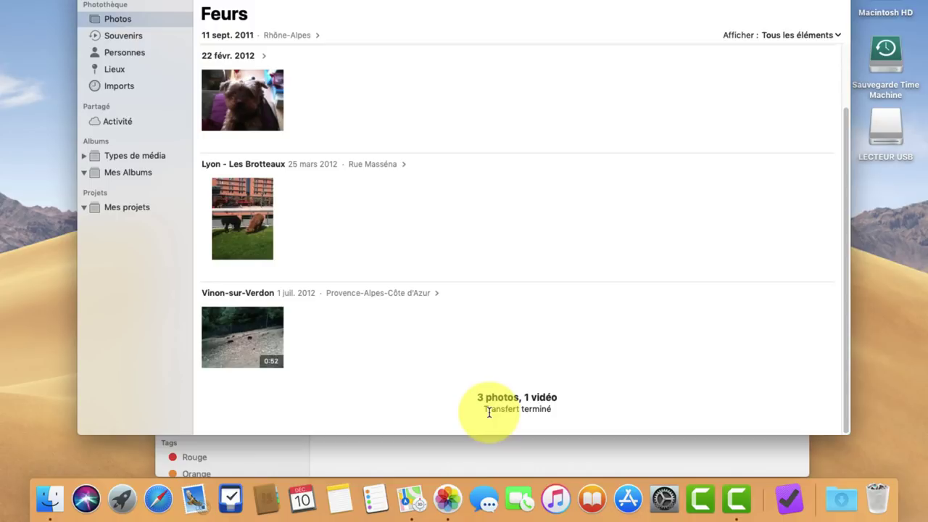
{"action": "scroll", "coordinate": [489, 412], "scroll_direction": "up", "scroll_amount": 4}
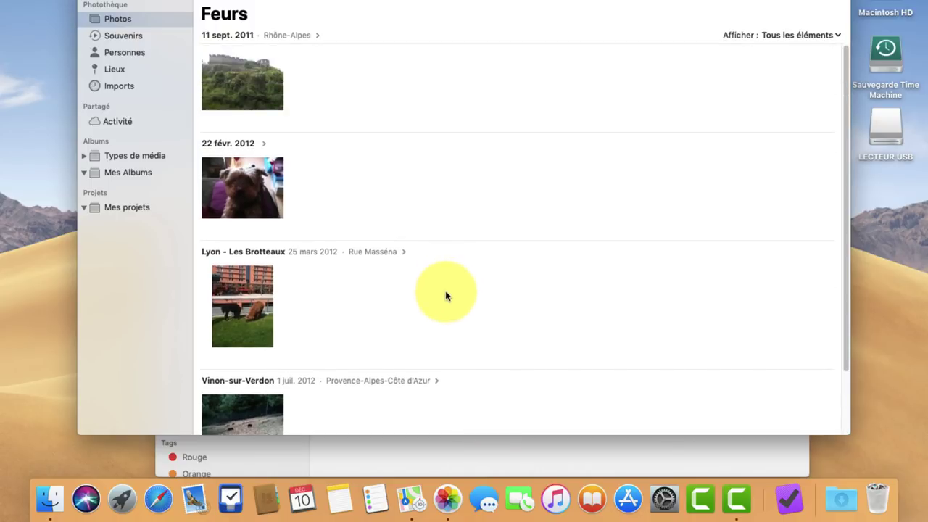
{"action": "scroll", "coordinate": [440, 326], "scroll_direction": "down", "scroll_amount": 2}
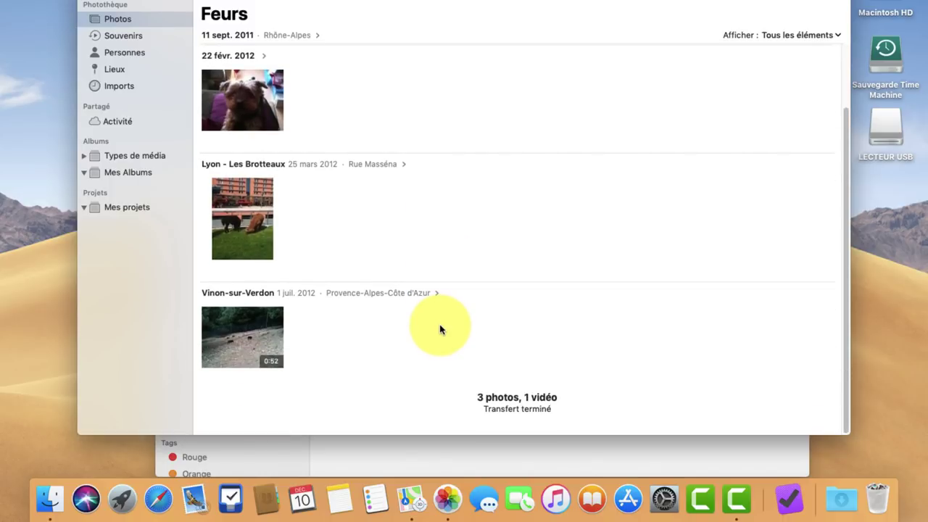
{"action": "scroll", "coordinate": [439, 329], "scroll_direction": "up", "scroll_amount": 2}
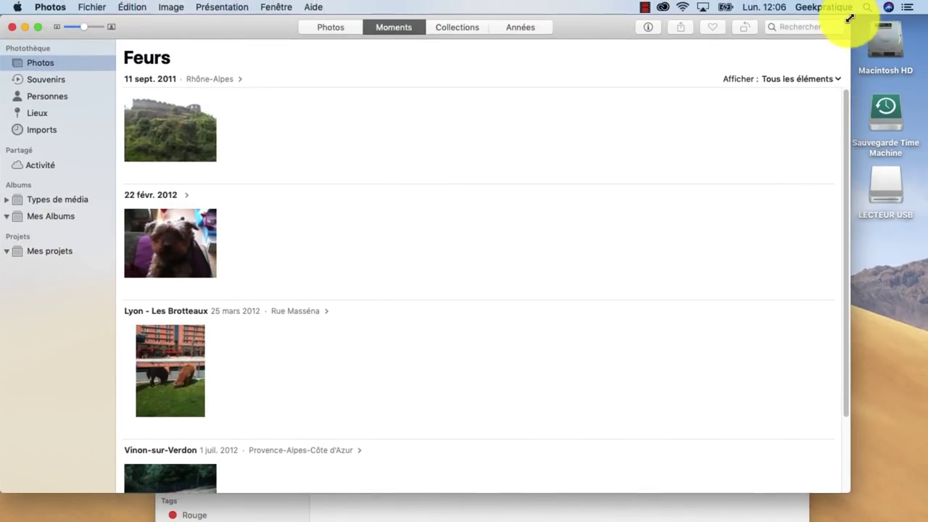
Step: Enlarge the Photos window to fill the screen
{"action": "left_click_drag", "start_coordinate": [849, 22], "coordinate": [911, 12]}
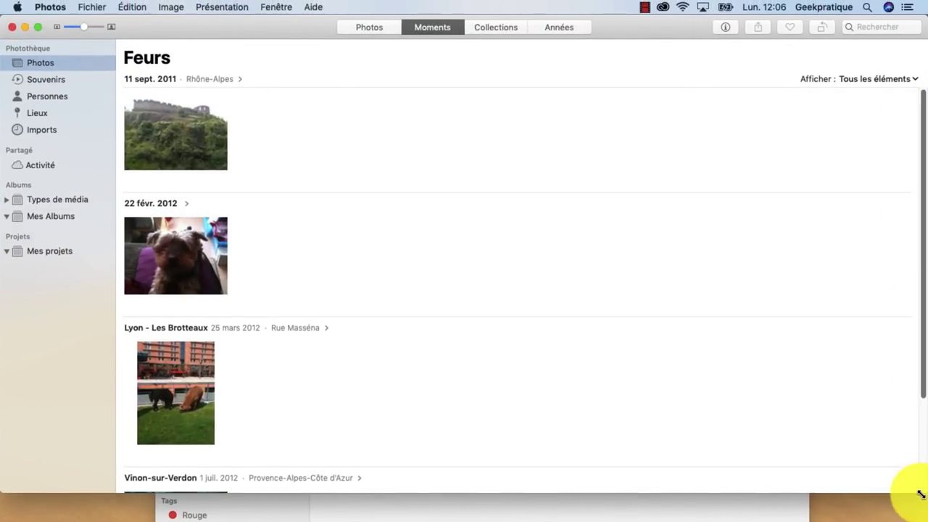
{"action": "left_click_drag", "start_coordinate": [916, 495], "coordinate": [919, 521]}
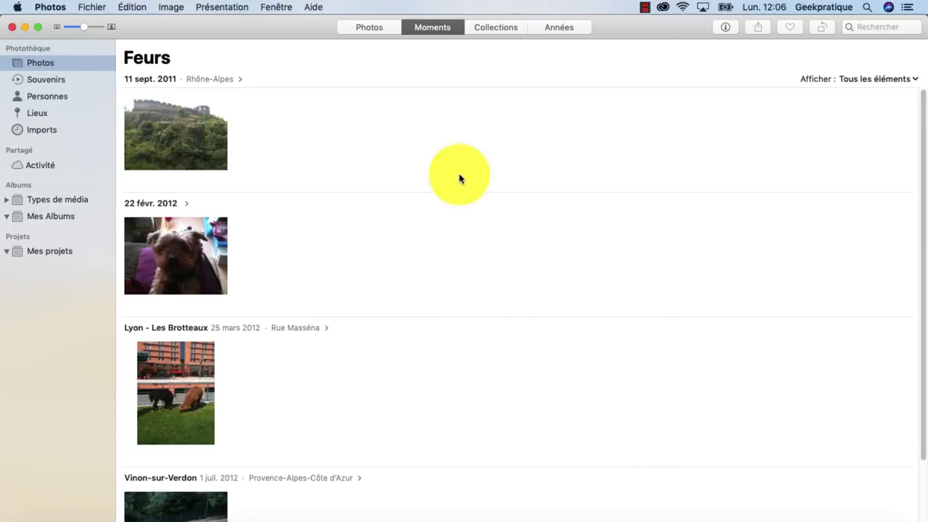
Step: Start the Souvenirs feature and look at both the Souvenirs and Souvenirs préférés pages
{"action": "left_click", "coordinate": [45, 80]}
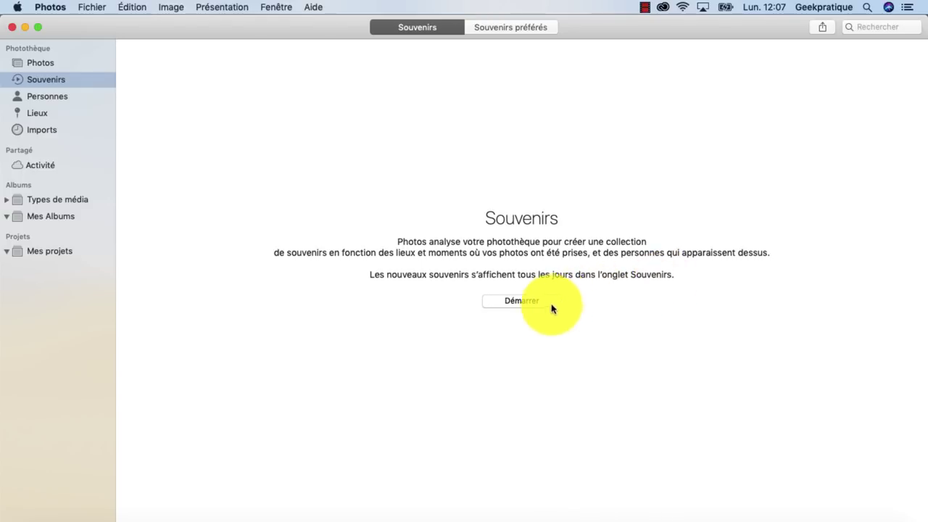
{"action": "left_click", "coordinate": [524, 301]}
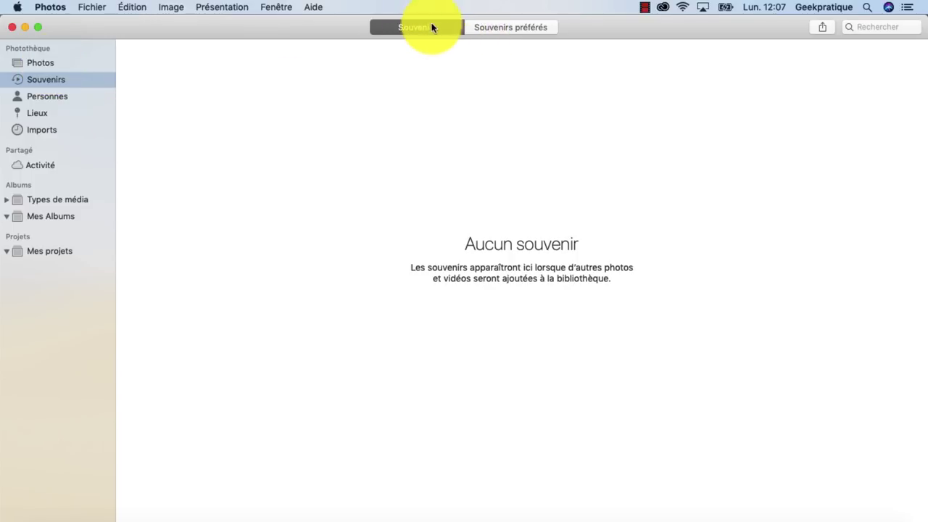
{"action": "left_click", "coordinate": [509, 27]}
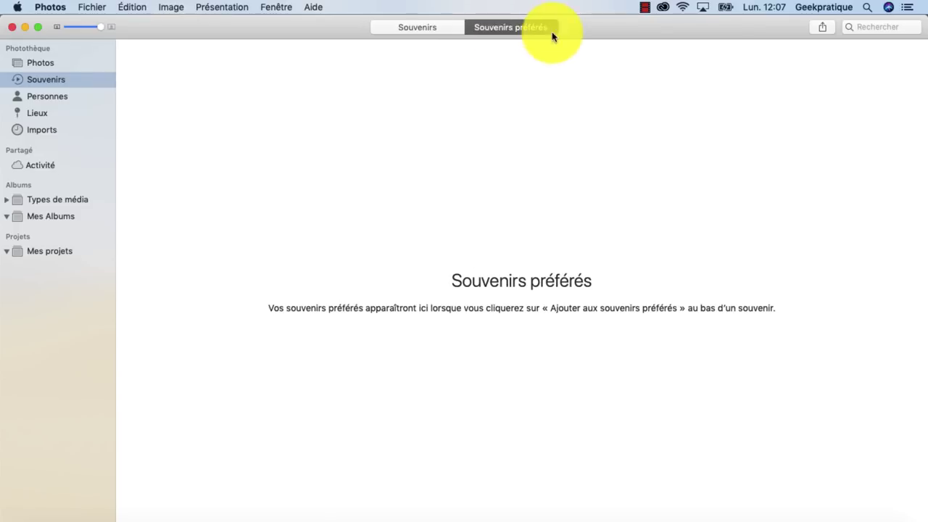
{"action": "left_click", "coordinate": [426, 27]}
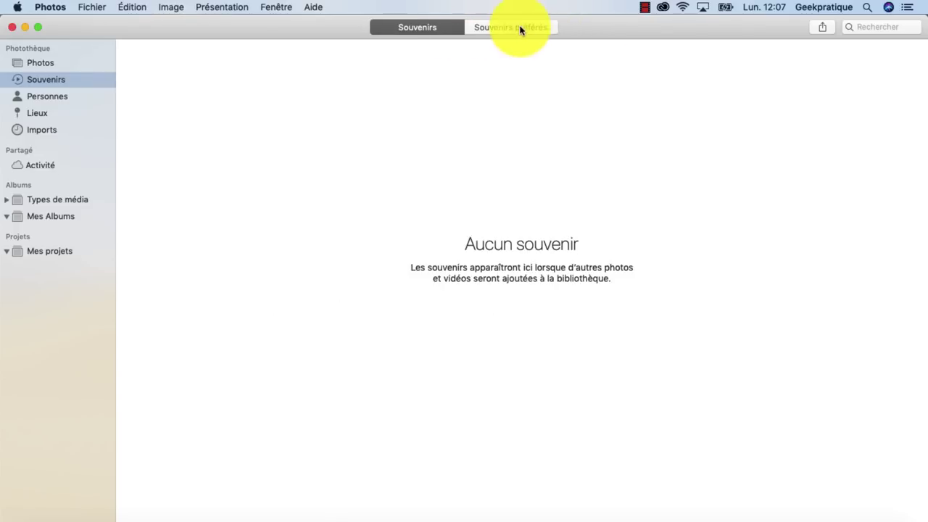
{"action": "left_click", "coordinate": [520, 29]}
{"action": "left_click", "coordinate": [431, 29]}
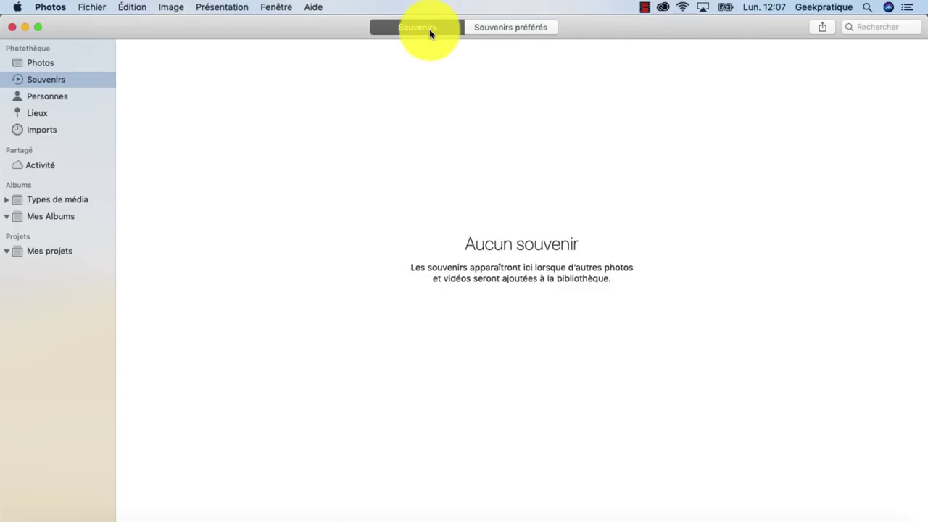
Step: View the Personnes page and examine where the items were taken on the Lieux map of France
{"action": "left_click", "coordinate": [56, 97]}
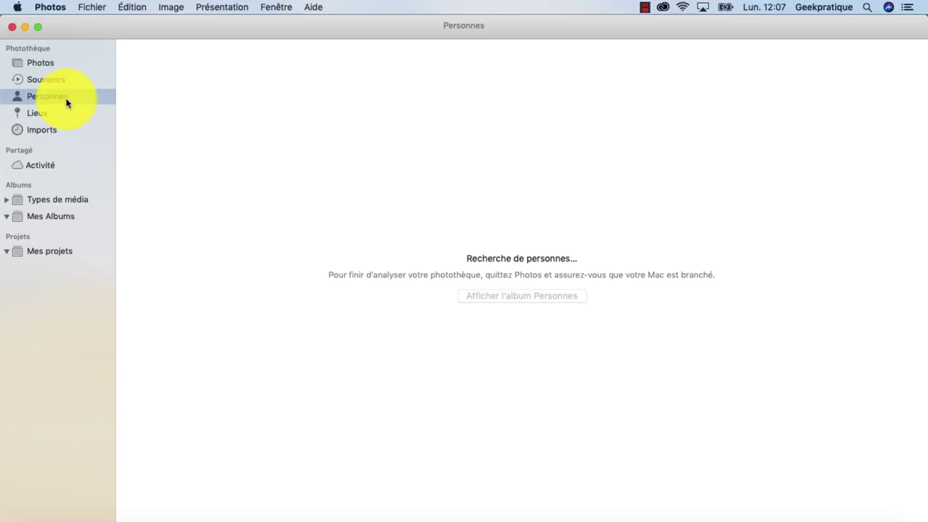
{"action": "left_click", "coordinate": [45, 111]}
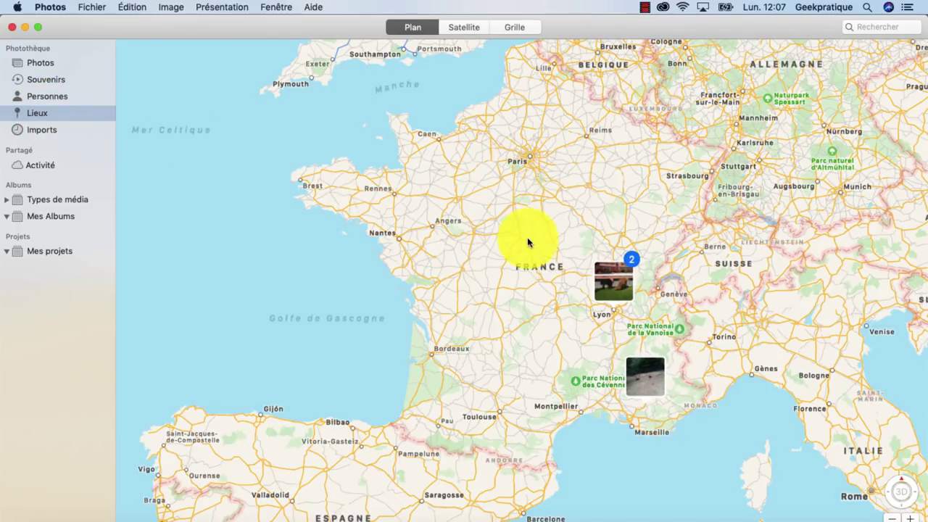
{"action": "scroll", "coordinate": [616, 338], "scroll_direction": "up", "scroll_amount": 5}
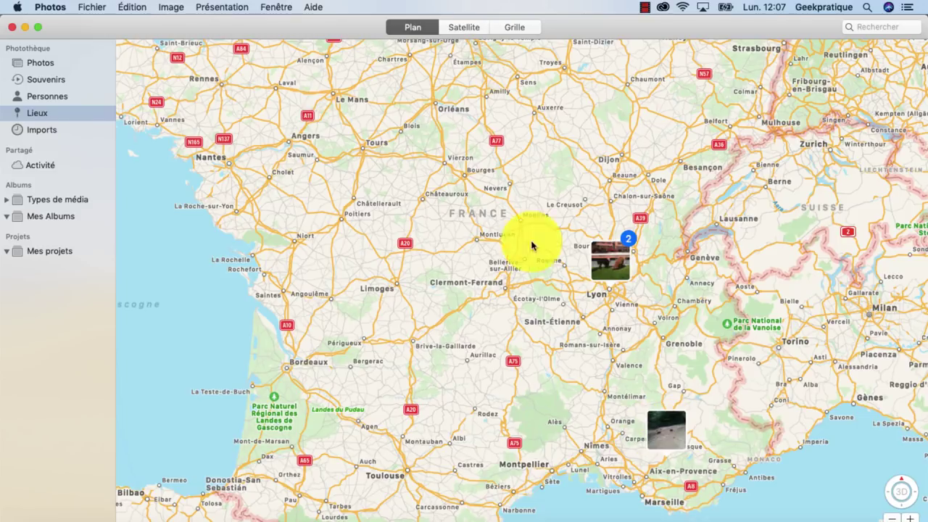
{"action": "scroll", "coordinate": [507, 246], "scroll_direction": "down", "scroll_amount": 5}
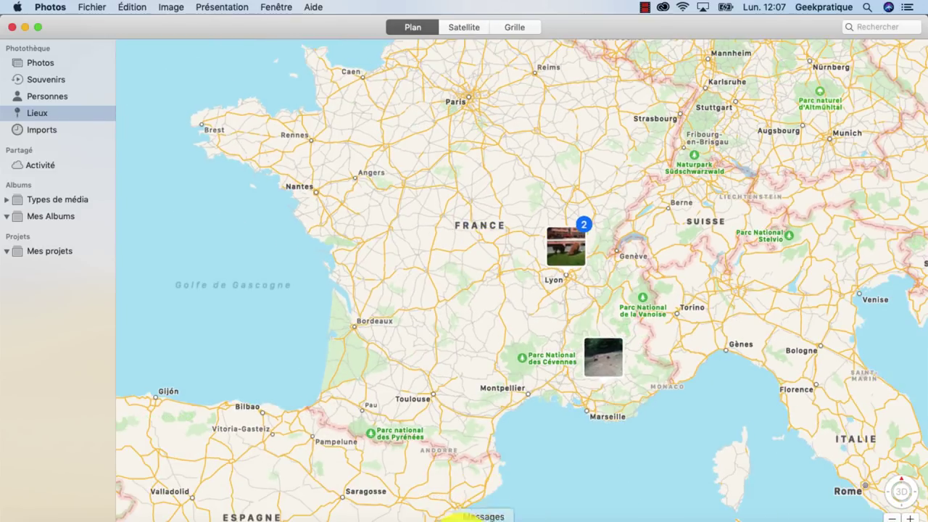
{"action": "scroll", "coordinate": [592, 334], "scroll_direction": "up", "scroll_amount": 3}
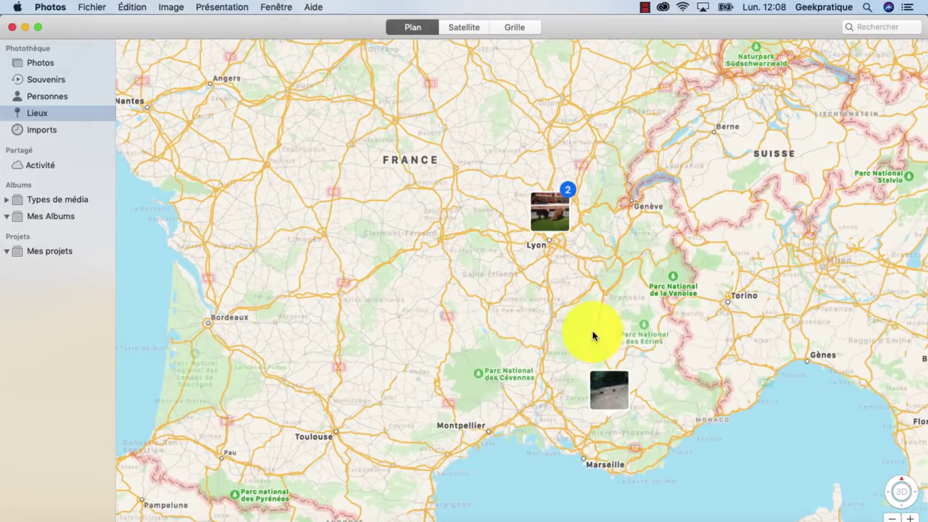
Step: Examine the photo locations on the Lieux map at the scale of Europe and view the Imports page
{"action": "scroll", "coordinate": [559, 269], "scroll_direction": "down", "scroll_amount": 3}
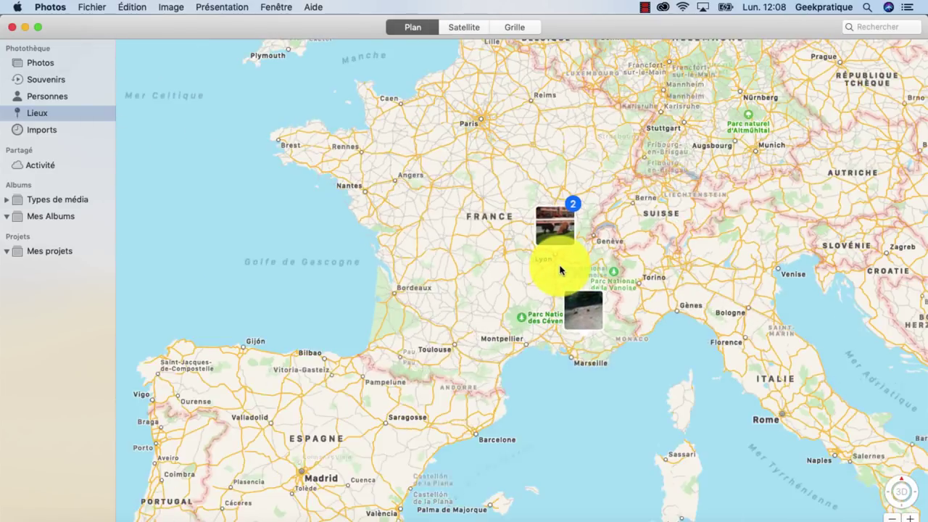
{"action": "scroll", "coordinate": [558, 275], "scroll_direction": "down", "scroll_amount": 2}
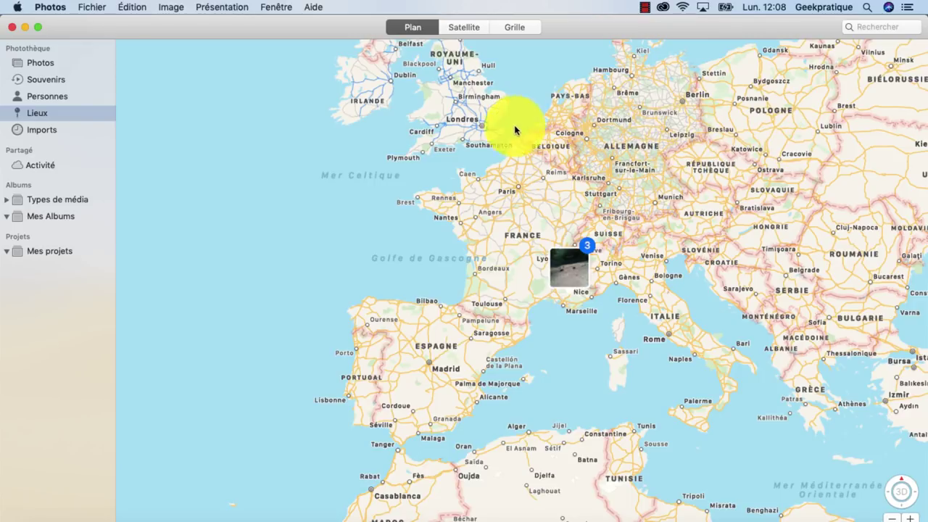
{"action": "scroll", "coordinate": [742, 230], "scroll_direction": "down", "scroll_amount": 3}
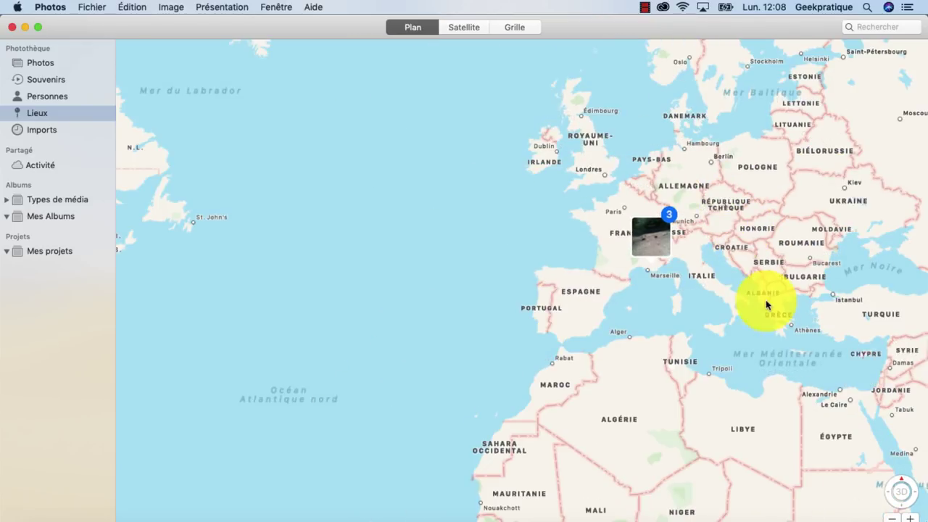
{"action": "left_click", "coordinate": [45, 129]}
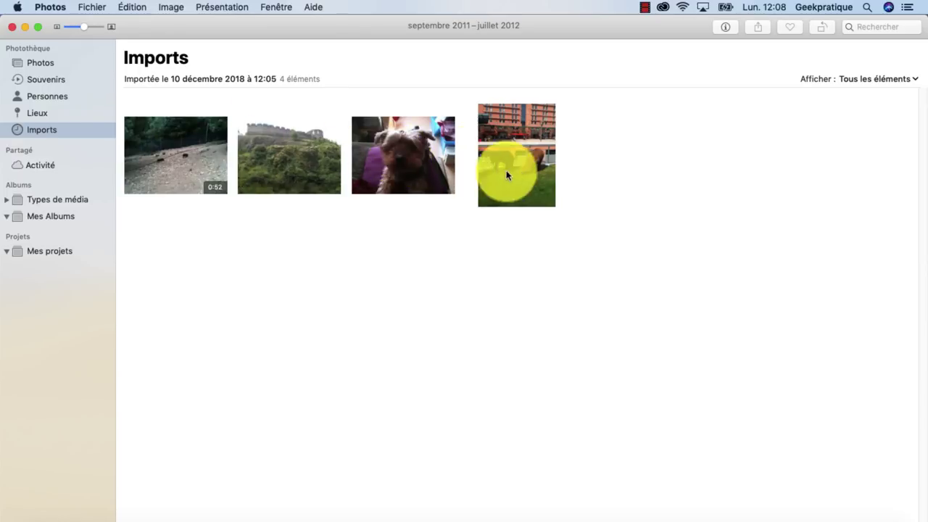
Step: Start a new shared album in the Activité section and name it Partage Test
{"action": "left_click", "coordinate": [40, 165]}
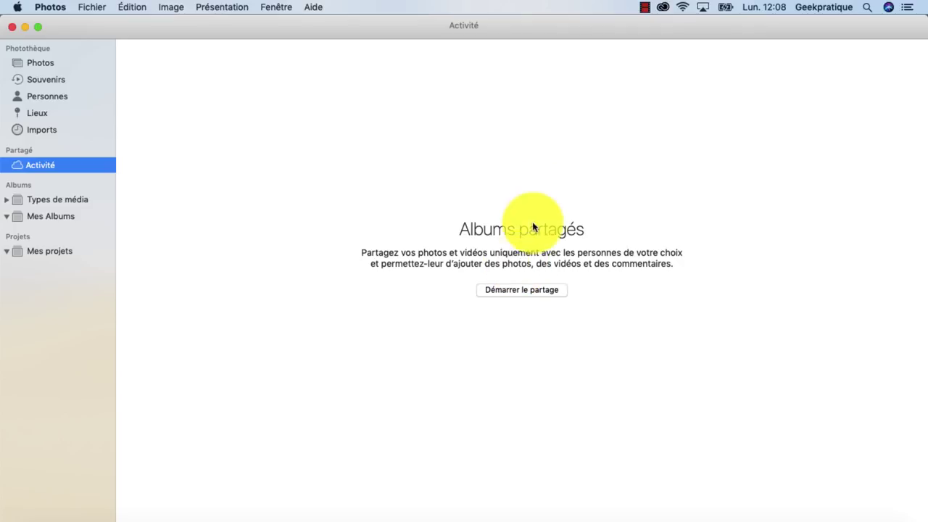
{"action": "left_click", "coordinate": [523, 289]}
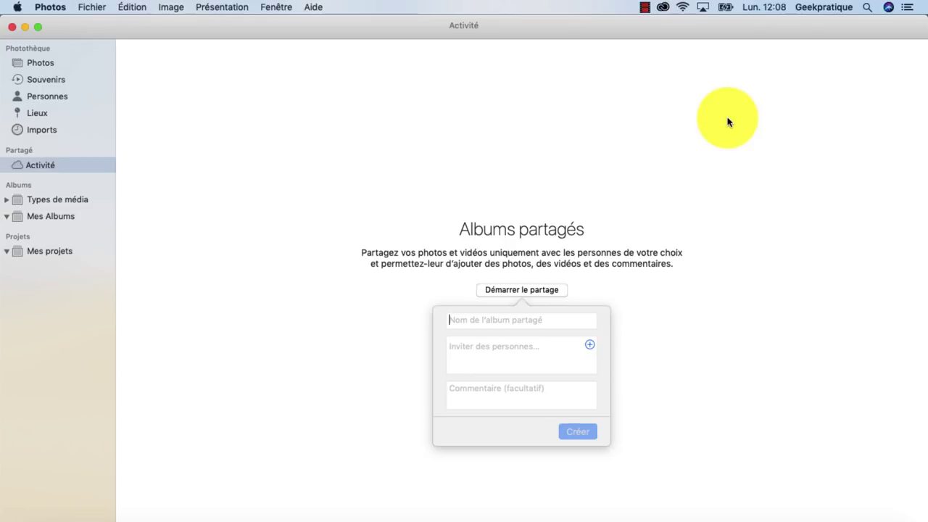
{"action": "type", "text": "Partage Test"}
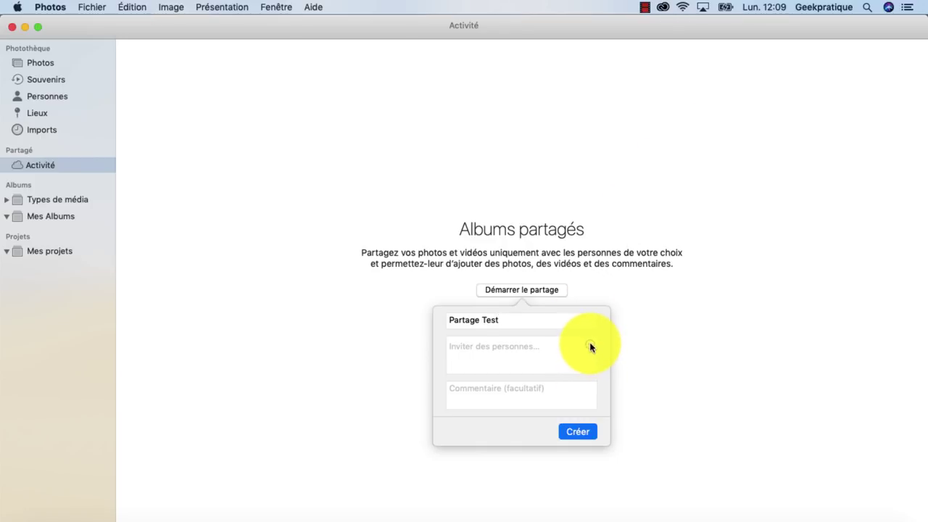
Step: Browse the contacts for someone to invite to the shared album and show the second listed person's contact details
{"action": "left_click", "coordinate": [590, 346]}
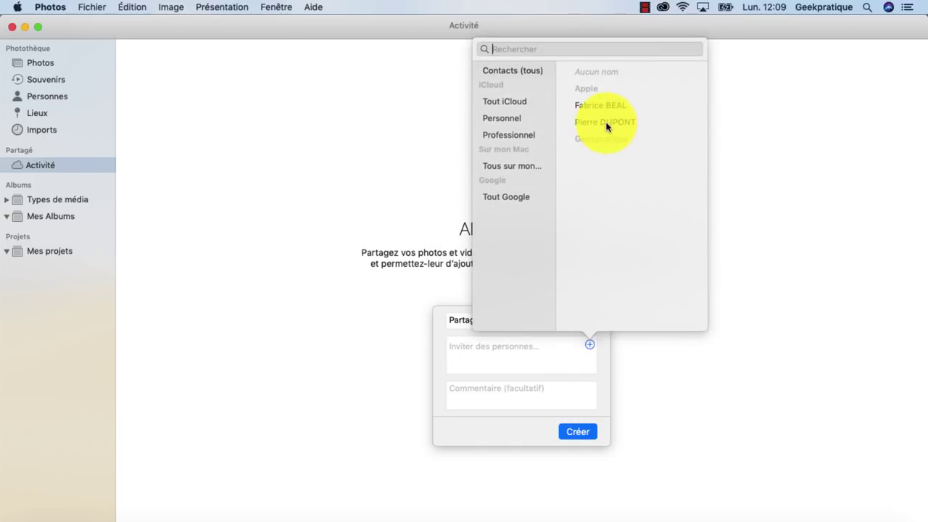
{"action": "left_click", "coordinate": [616, 123]}
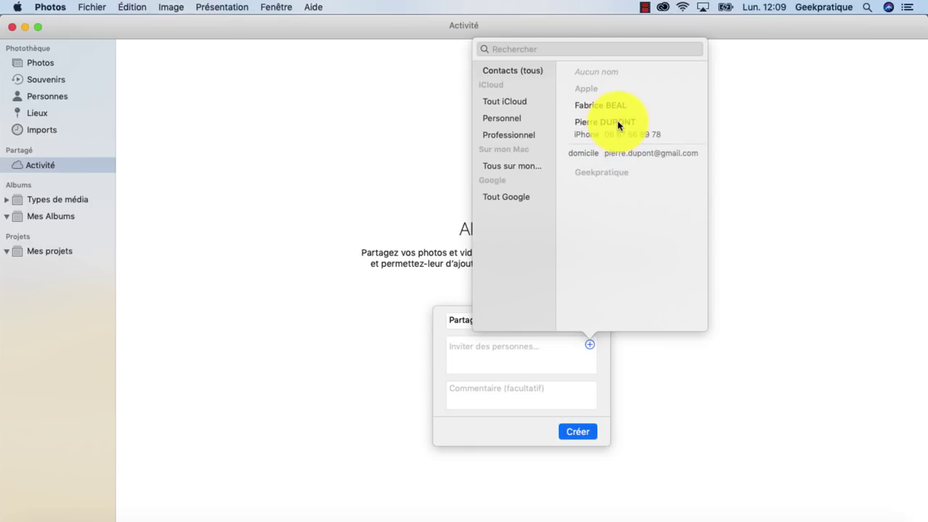